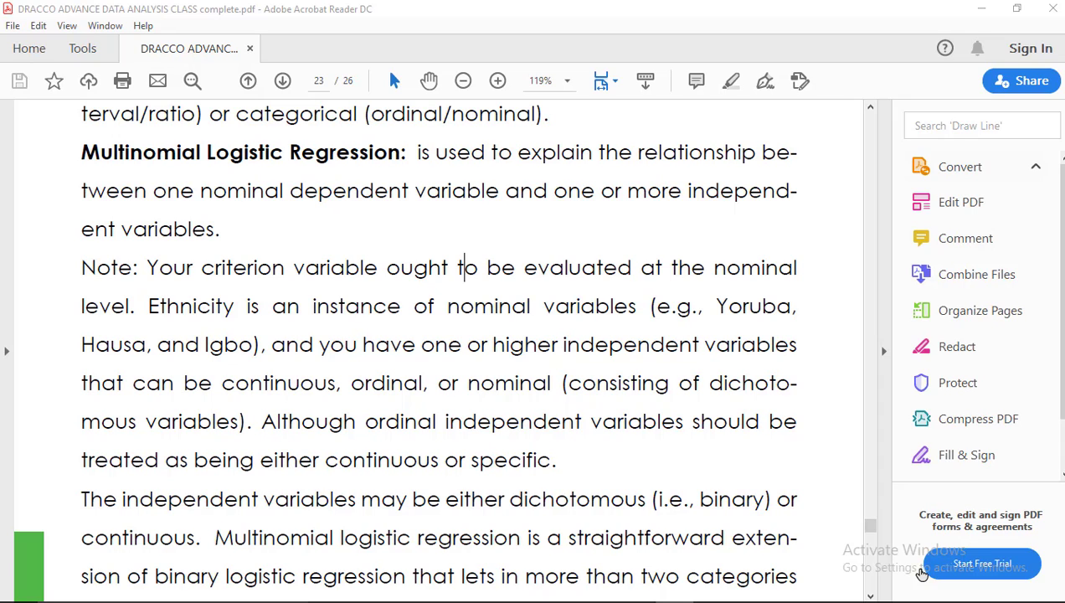
Scroll the PDF notes down to page 24 on the independence assumption and Hausman-McFadden test.
left_click(869, 595)
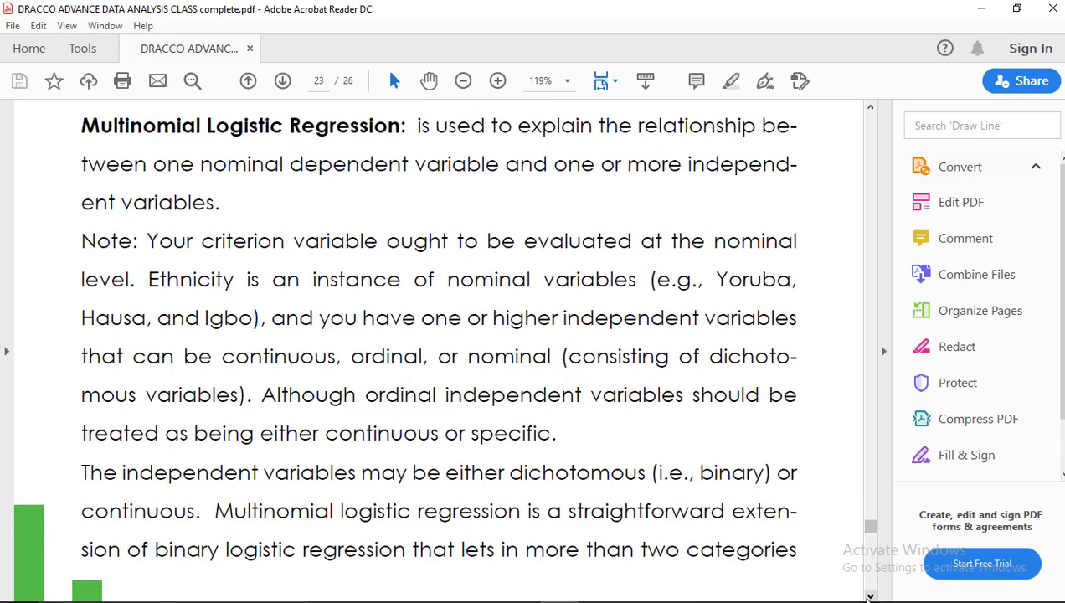
left_click(870, 595)
left_click(870, 595)
left_click(870, 595)
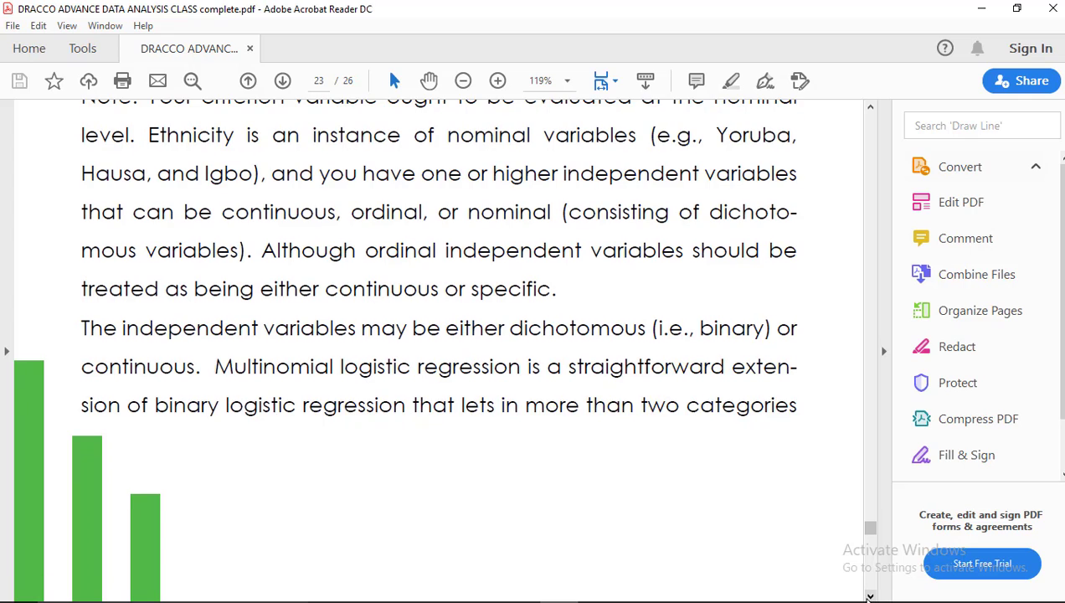
left_click(870, 595)
left_click(870, 596)
left_click(870, 595)
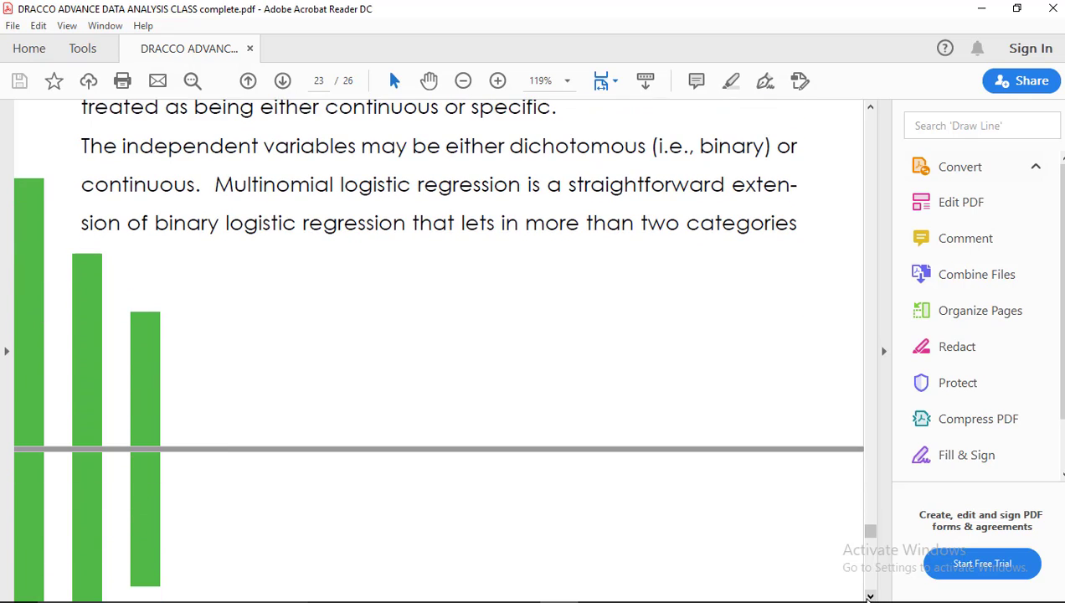
left_click(870, 595)
left_click(869, 595)
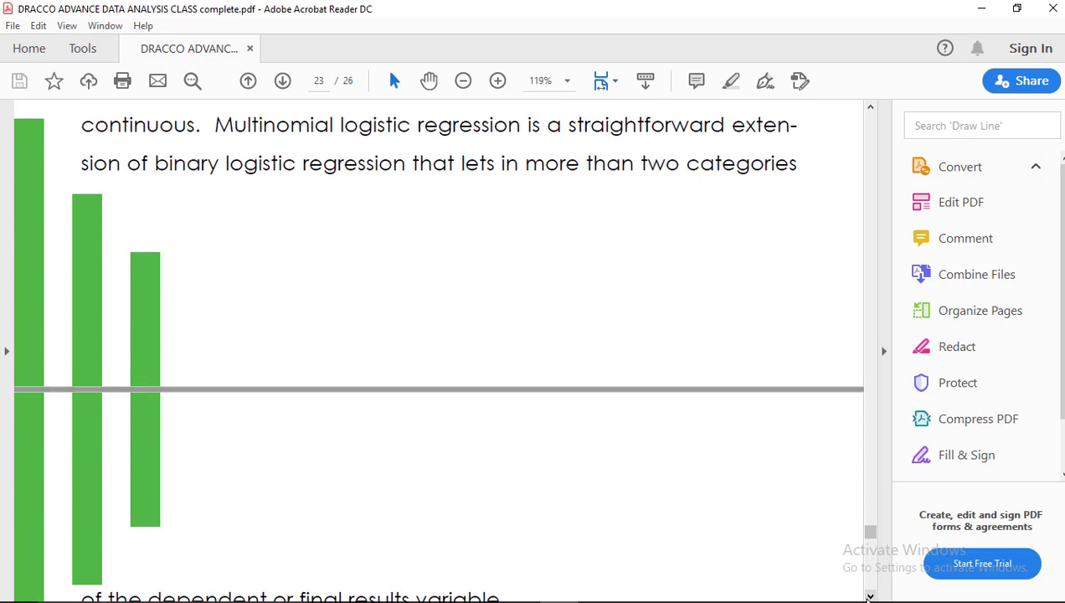
left_click(870, 595)
left_click(870, 595)
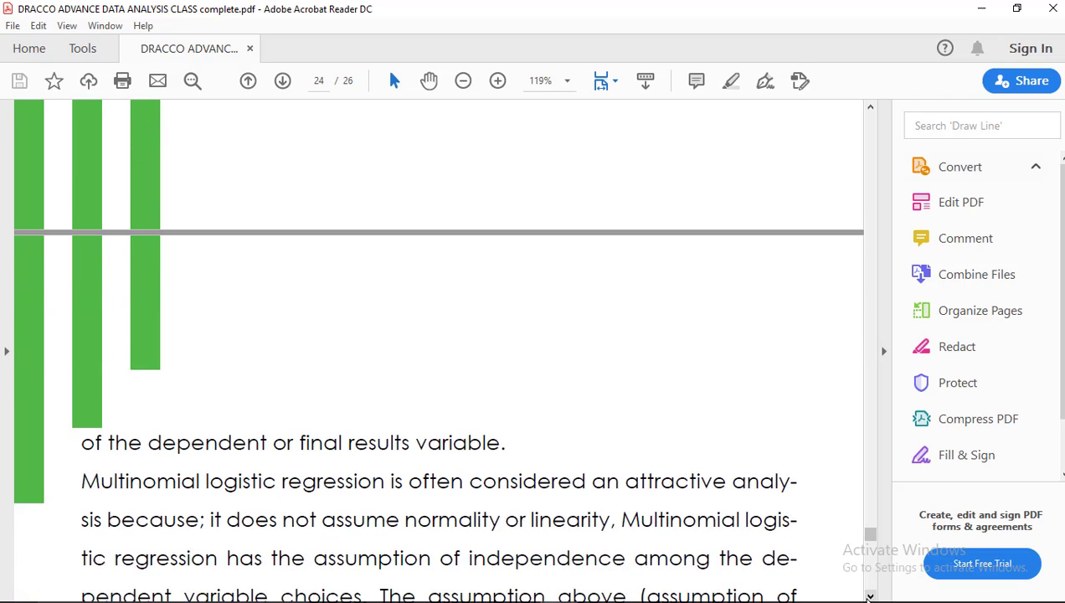
left_click(869, 595)
left_click(869, 596)
left_click(869, 595)
left_click(869, 595)
left_click(869, 595)
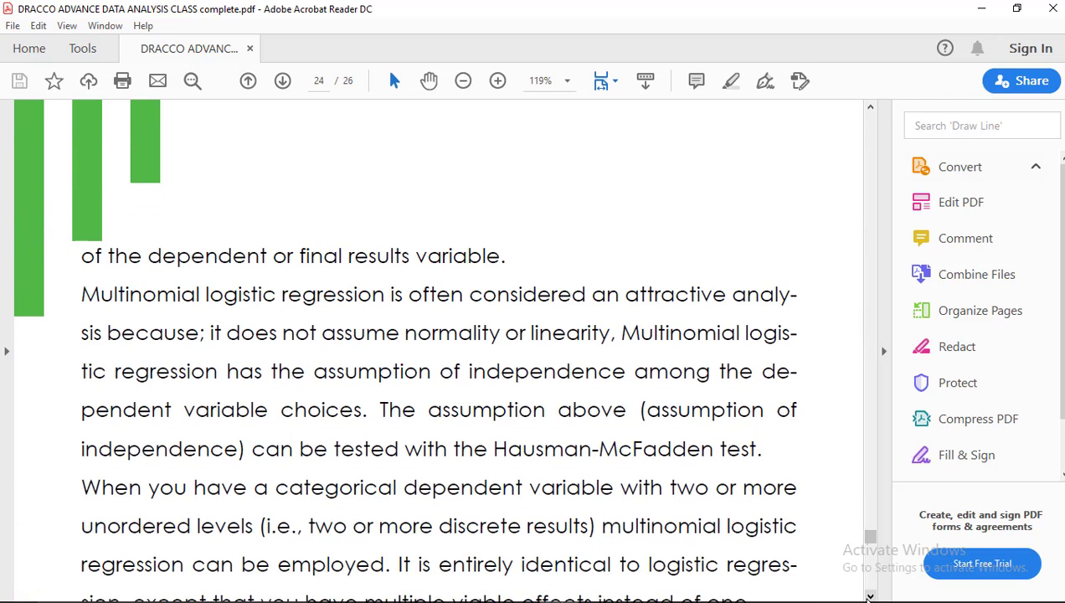
left_click(869, 595)
left_click(870, 595)
left_click(870, 595)
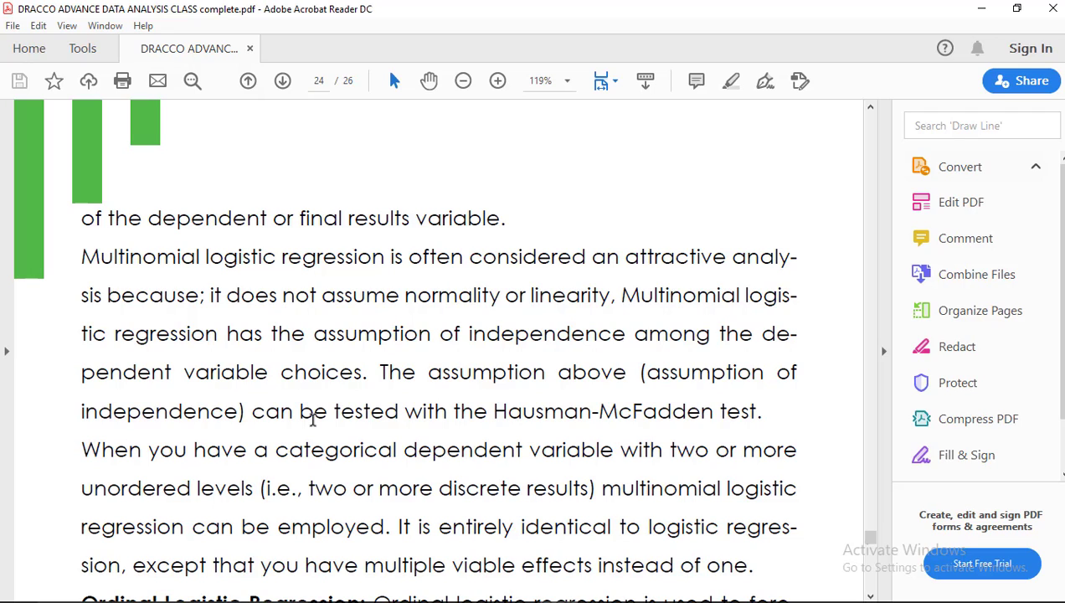
mouse_move(615, 596)
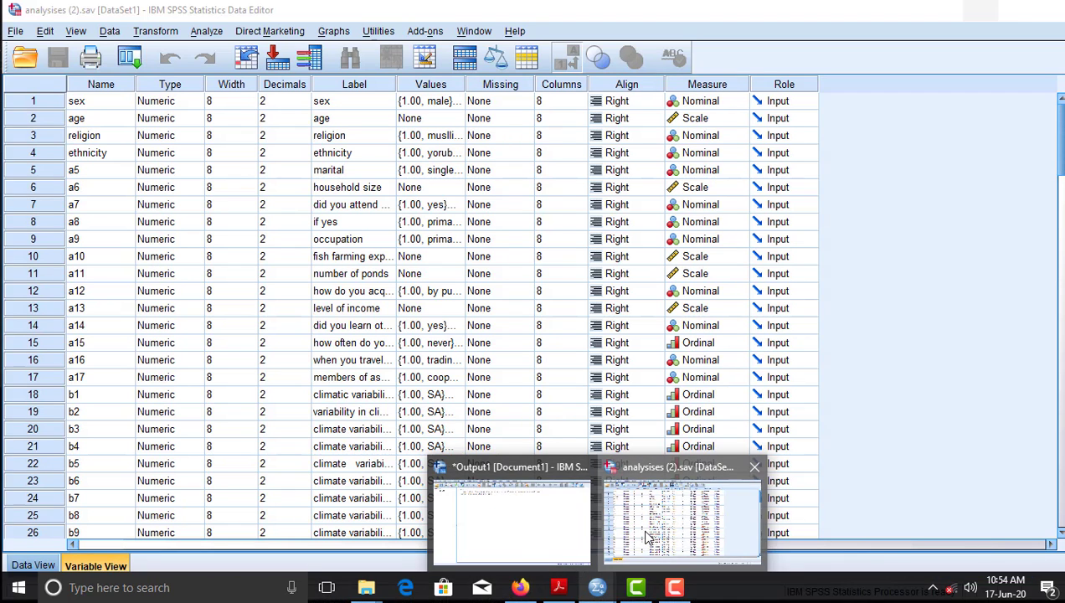
In analysises (2).sav, check a12's value labels: by purchase, by lease, communal, other.
left_click(647, 537)
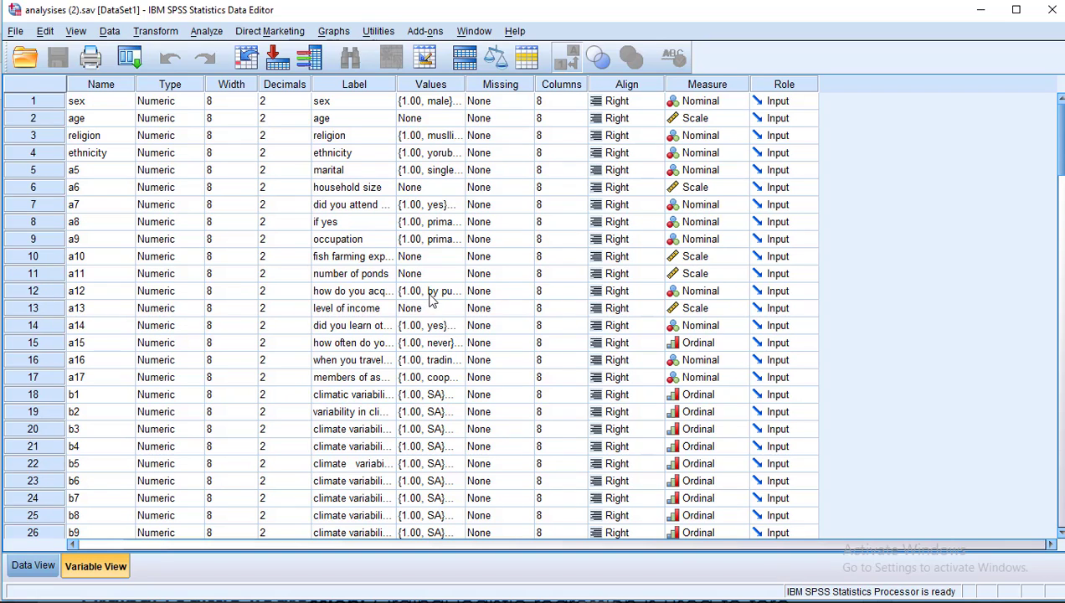
left_click(373, 293)
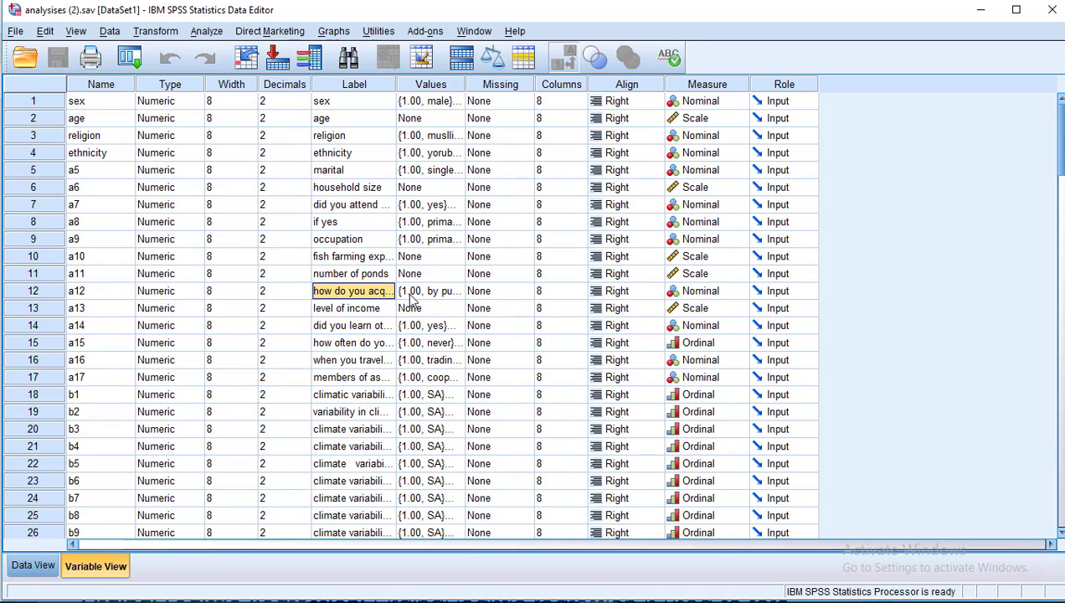
left_click(411, 293)
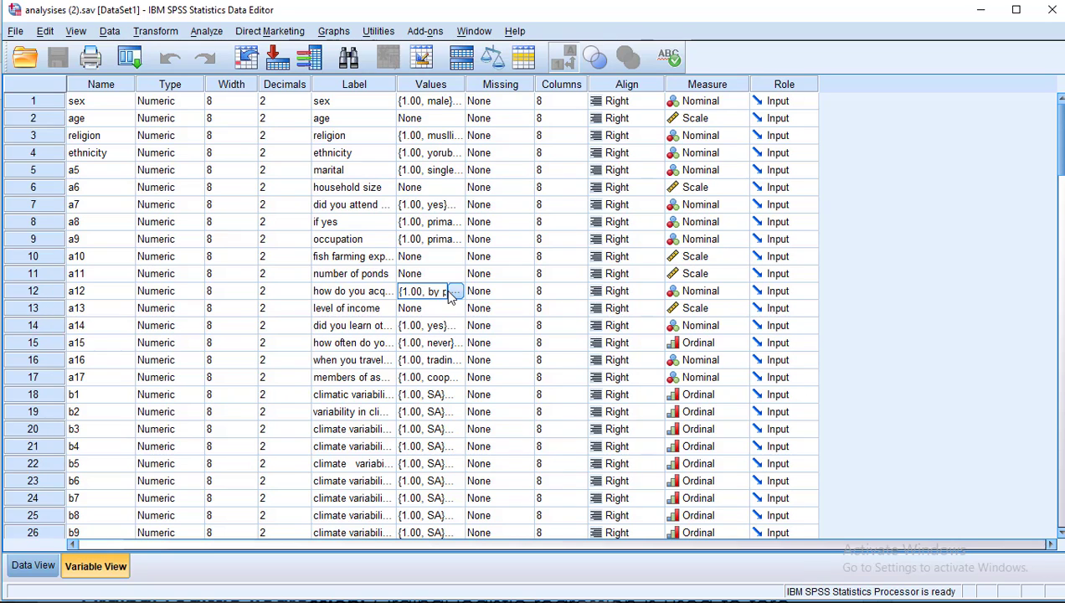
left_click(453, 292)
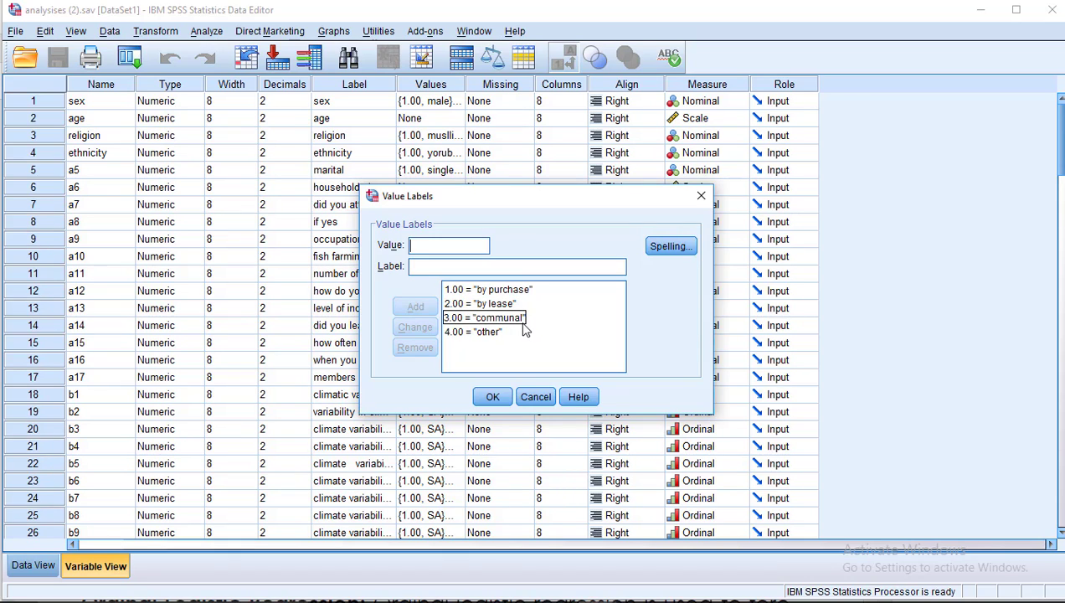
left_click(493, 398)
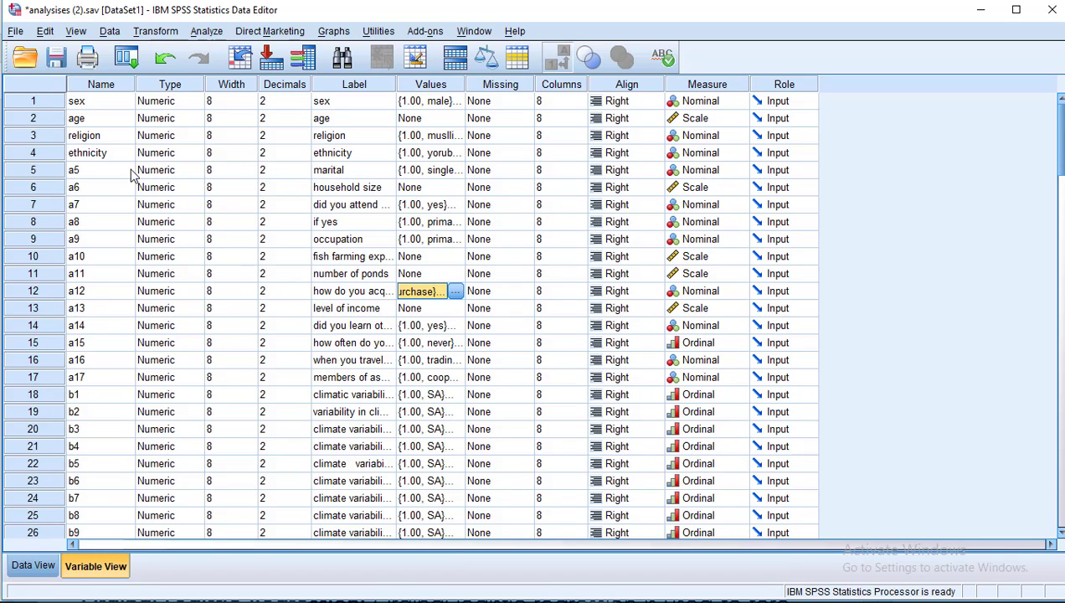
Open the Multinomial Logistic Regression dialog from Analyze > Regression.
left_click(206, 31)
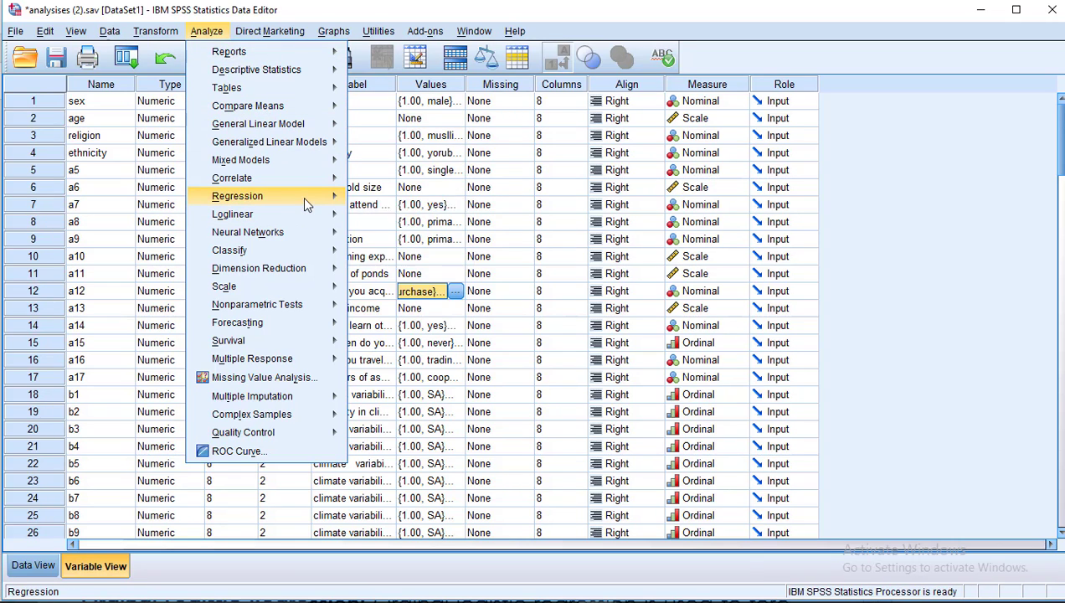
mouse_move(307, 204)
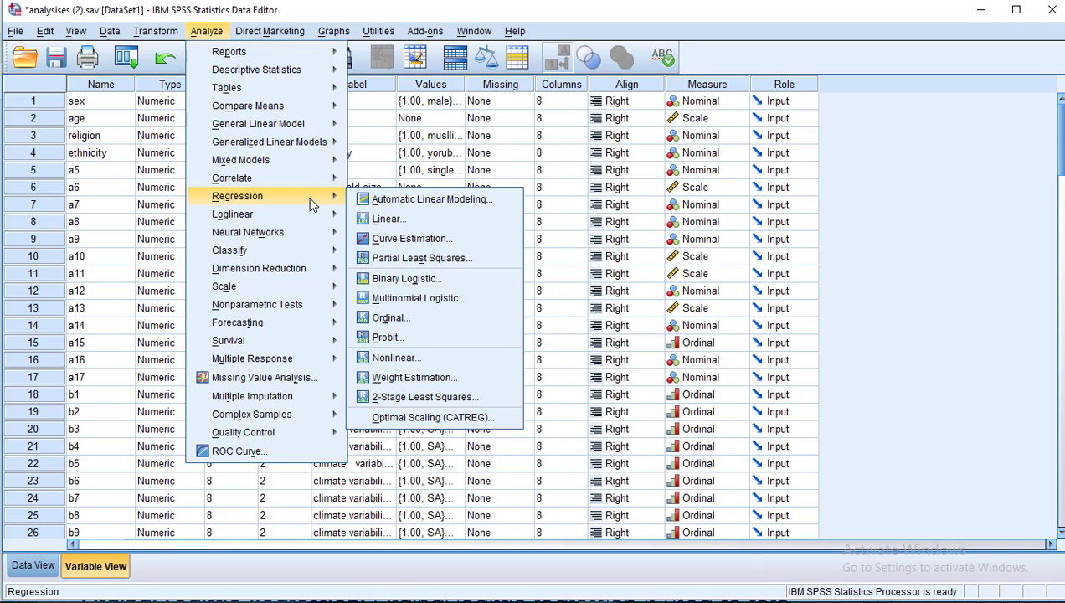
left_click(418, 298)
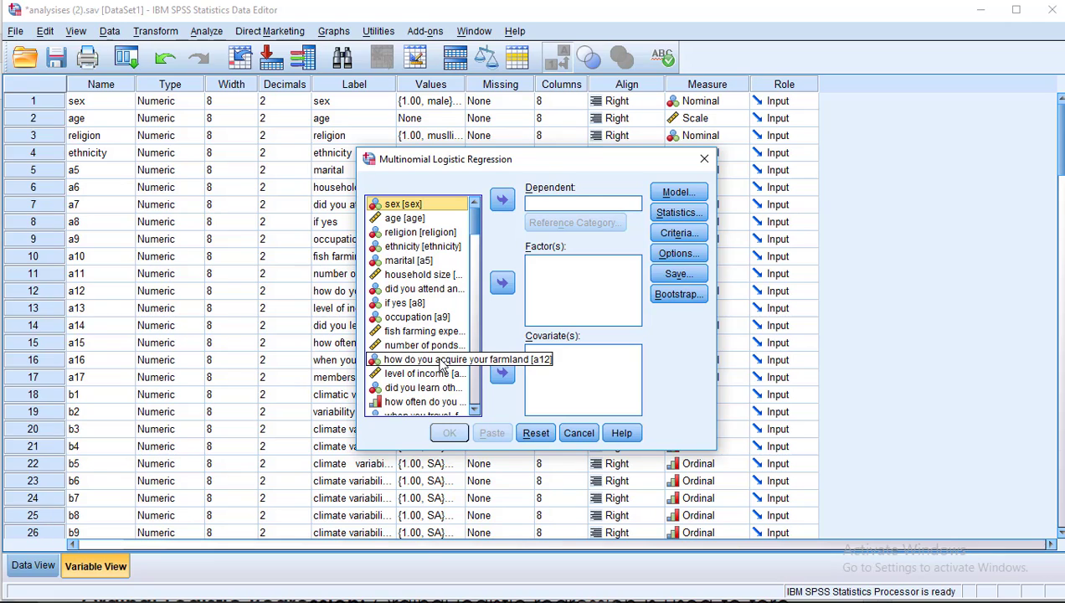
Make a12 the dependent variable, with school attendance and occupation [a9] as factors.
left_click(441, 361)
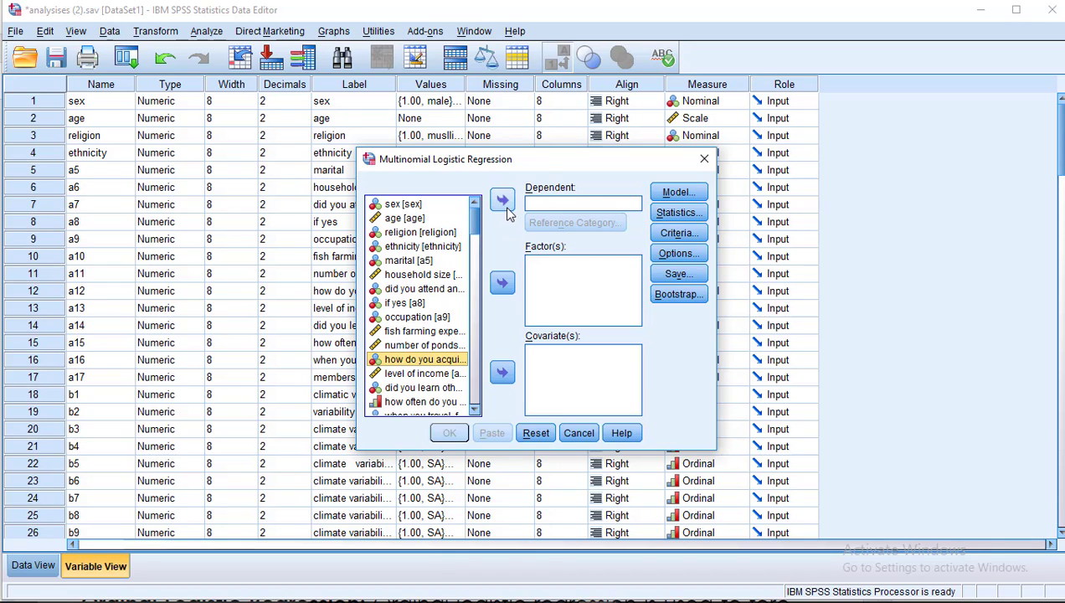
left_click(503, 203)
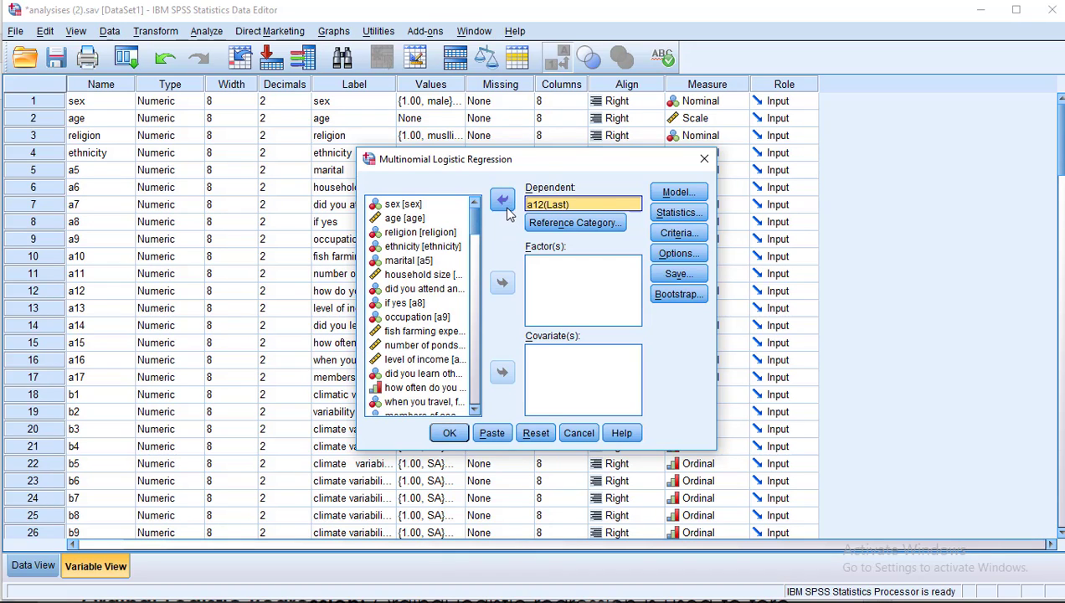
left_click(568, 207)
left_click(423, 288)
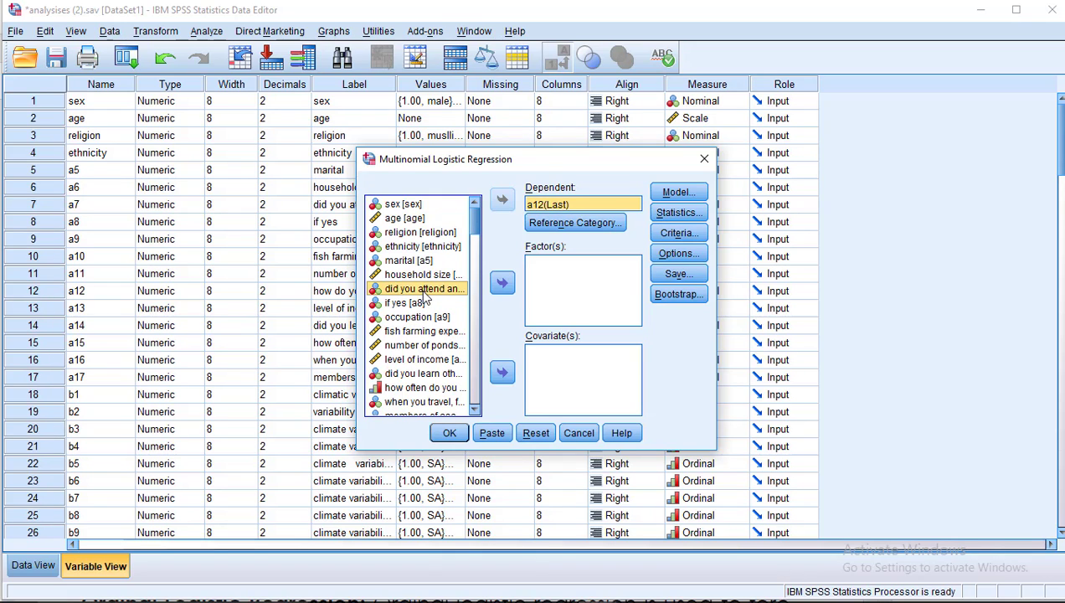
left_click(502, 284)
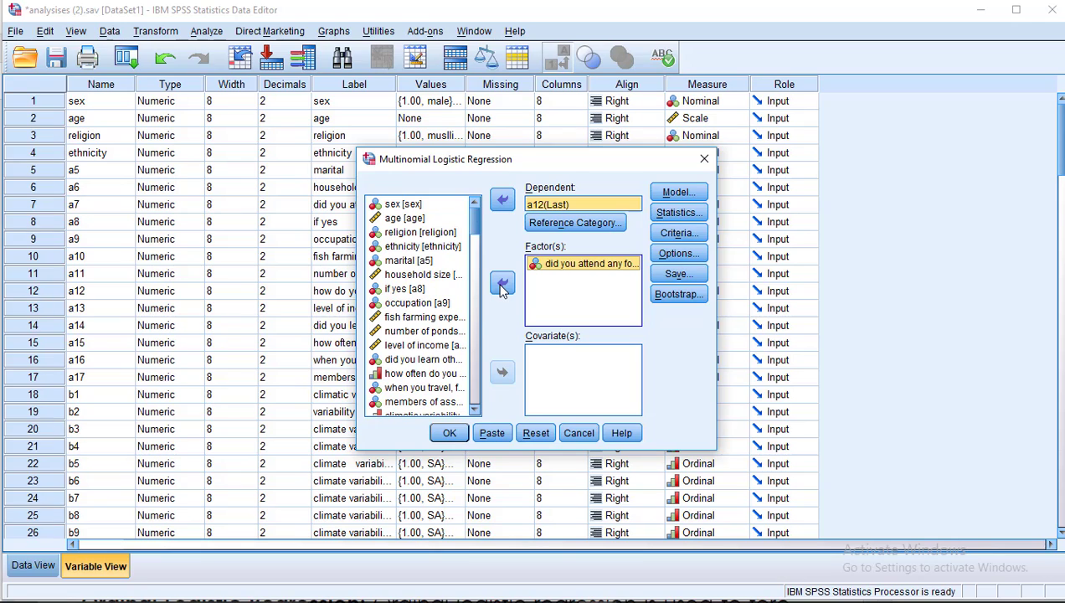
left_click(407, 303)
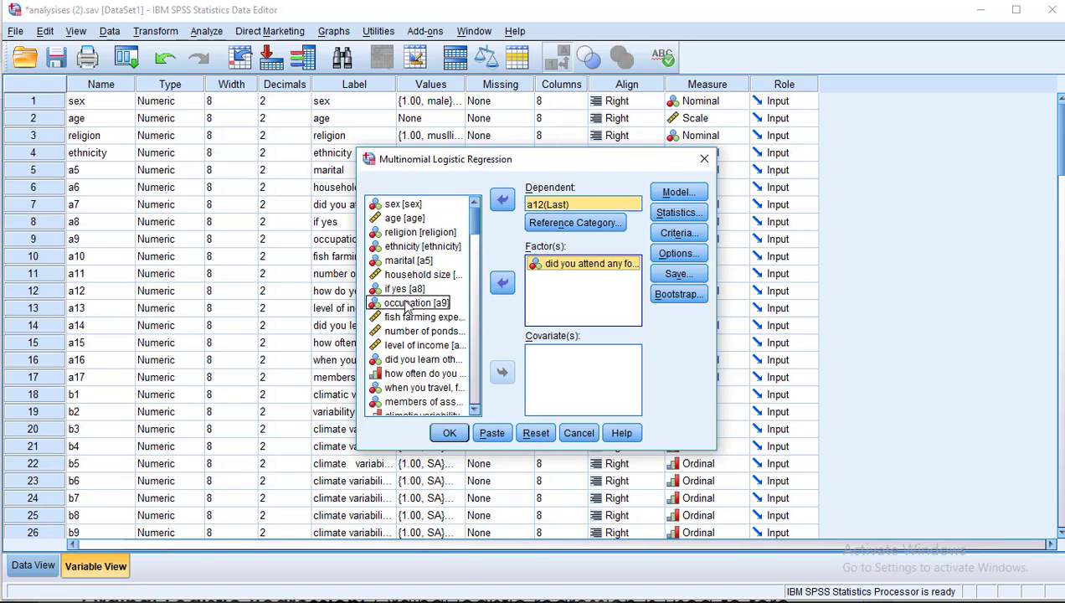
left_click(407, 304)
left_click(502, 285)
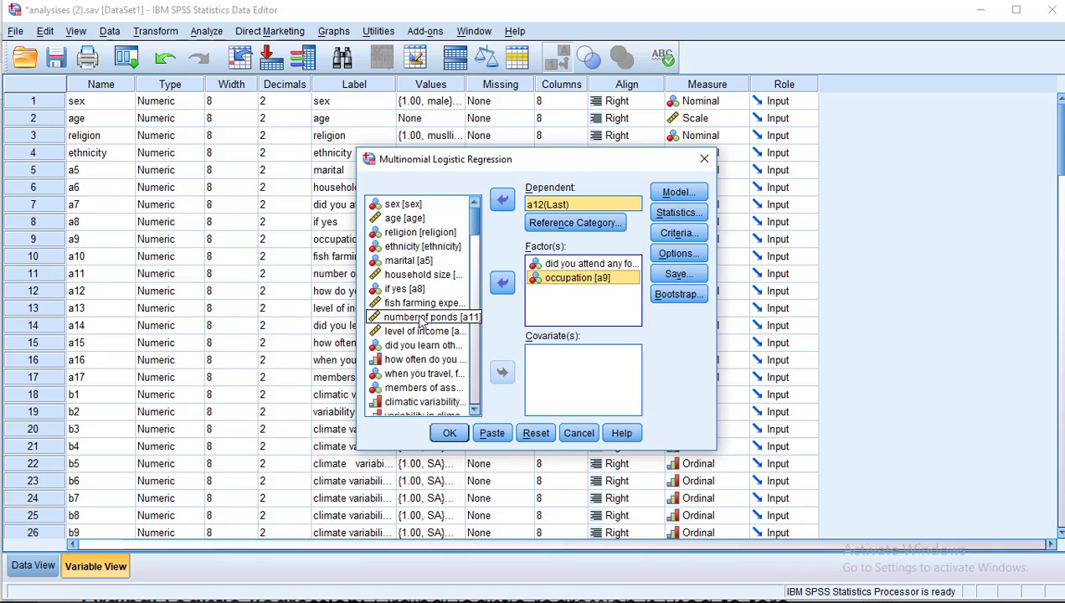
Add level of income, number of ponds and fish farming experience as covariates.
left_click(421, 331)
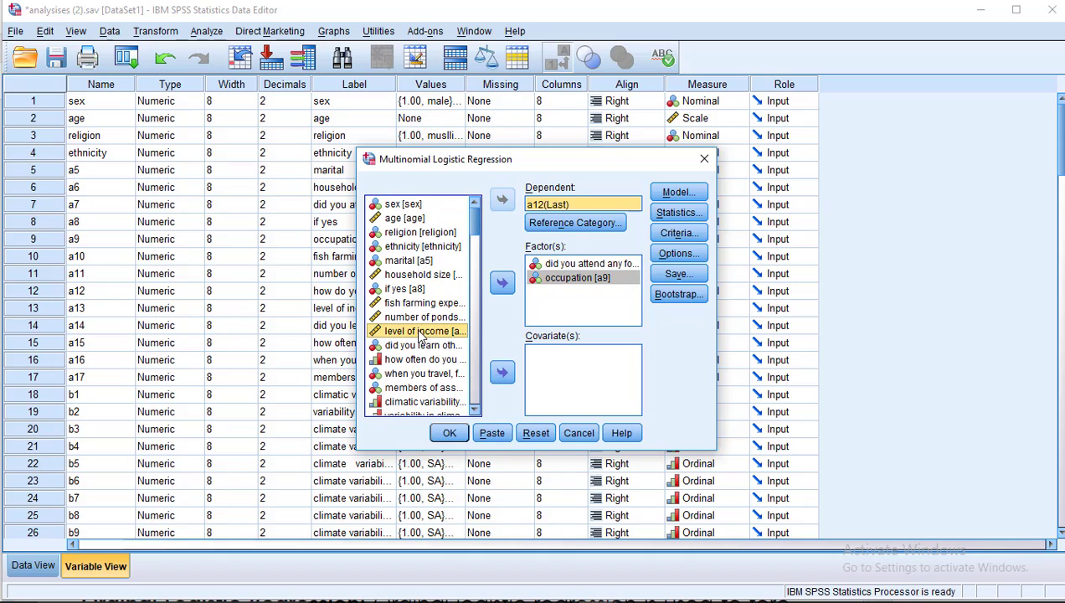
left_click(503, 372)
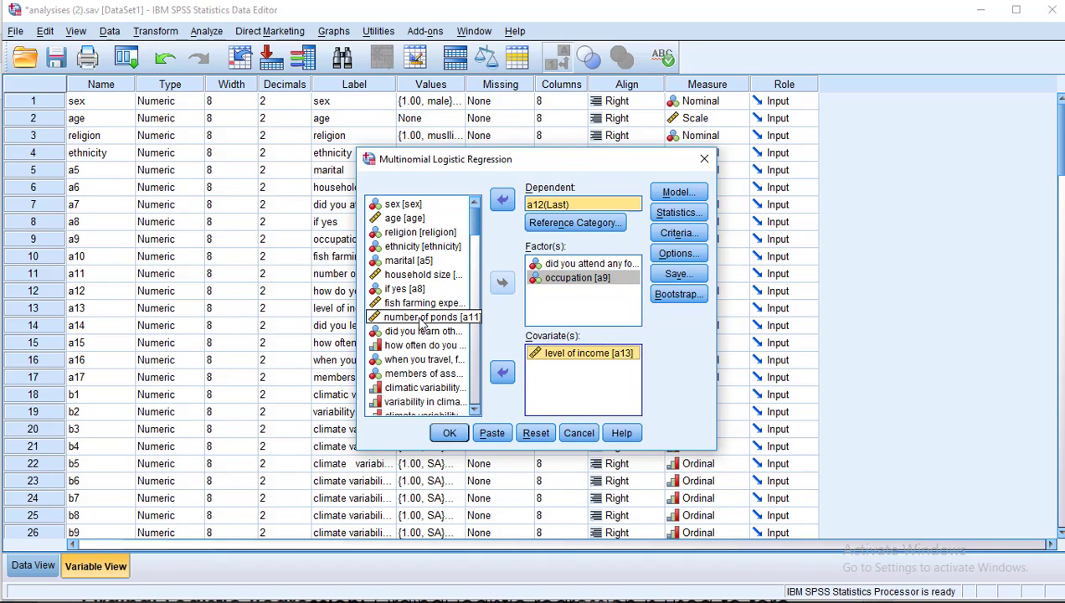
left_click(420, 319)
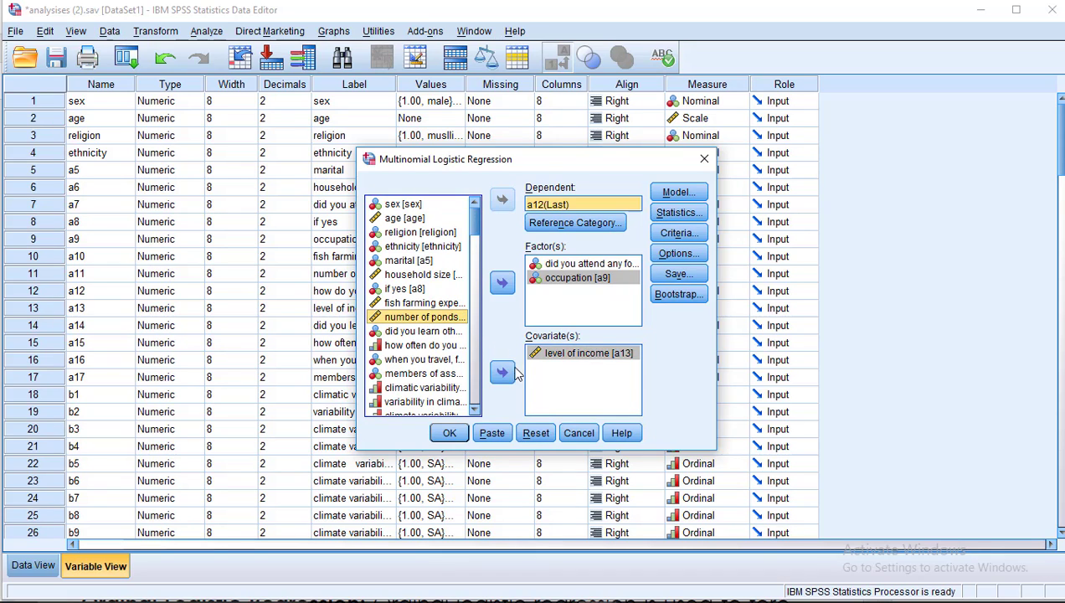
left_click(496, 376)
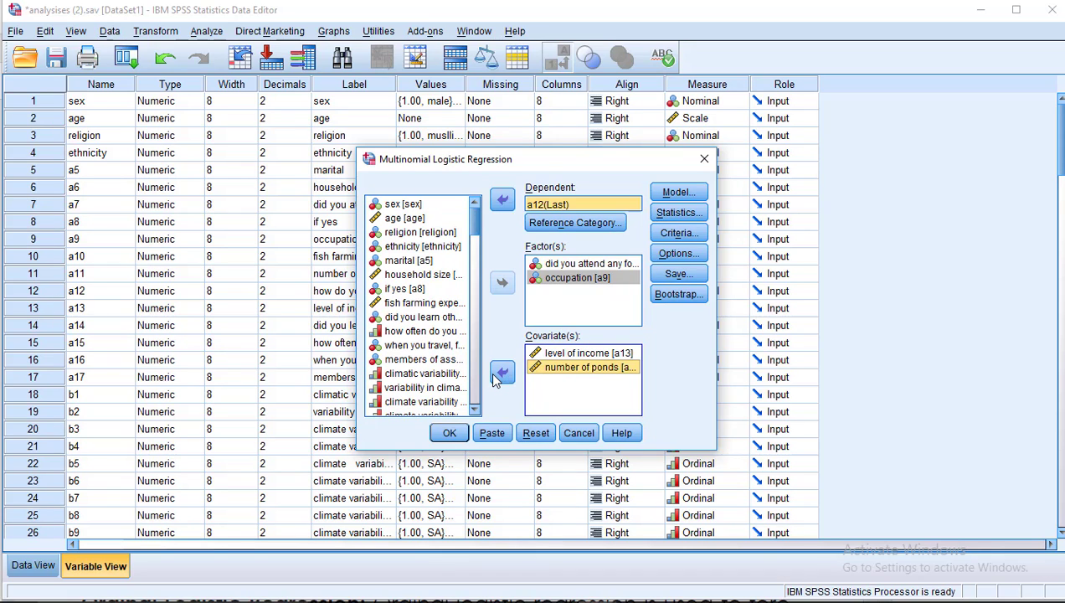
left_click(431, 305)
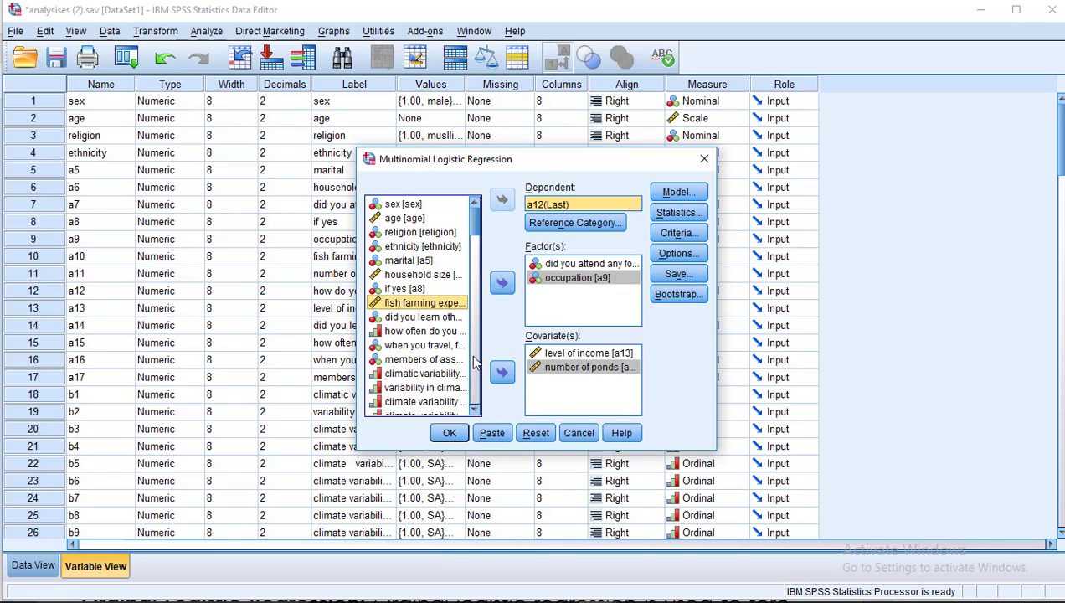
left_click(502, 376)
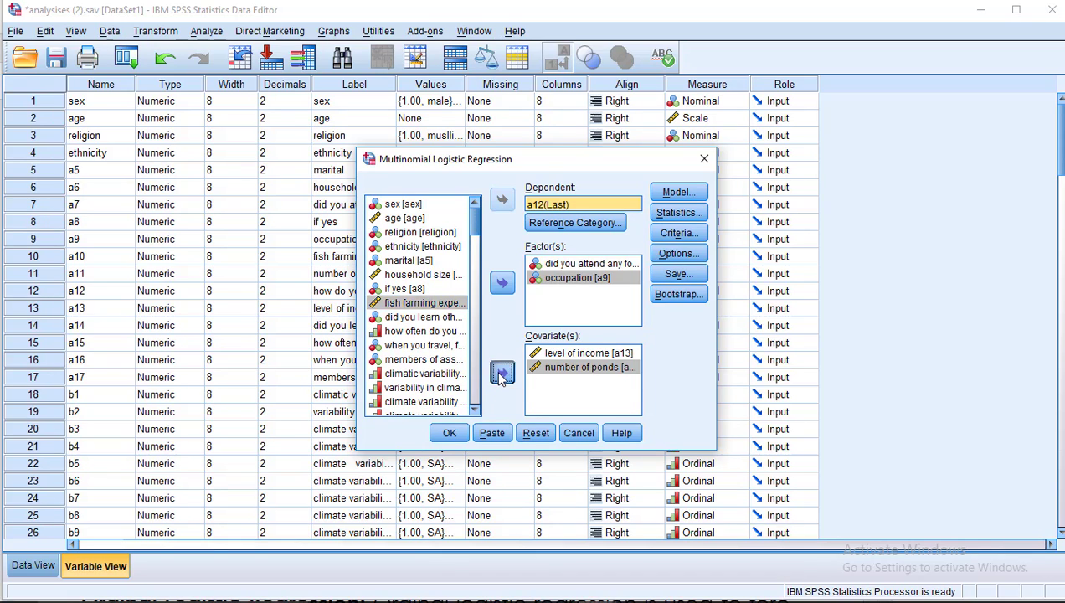
left_click(688, 214)
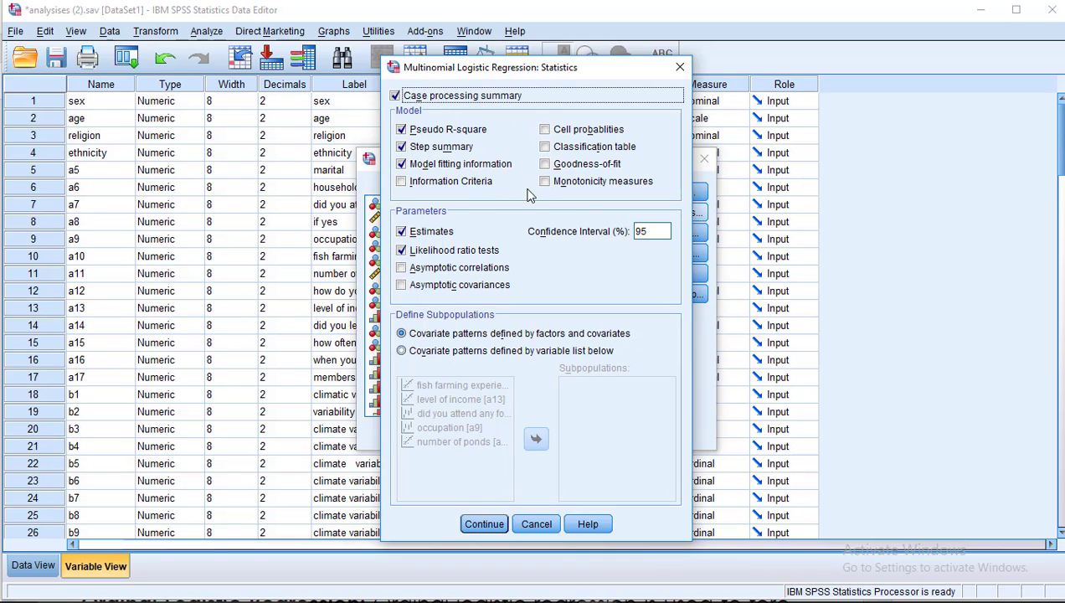
Turn on Goodness-of-fit statistics and run the multinomial logistic regression.
left_click(545, 163)
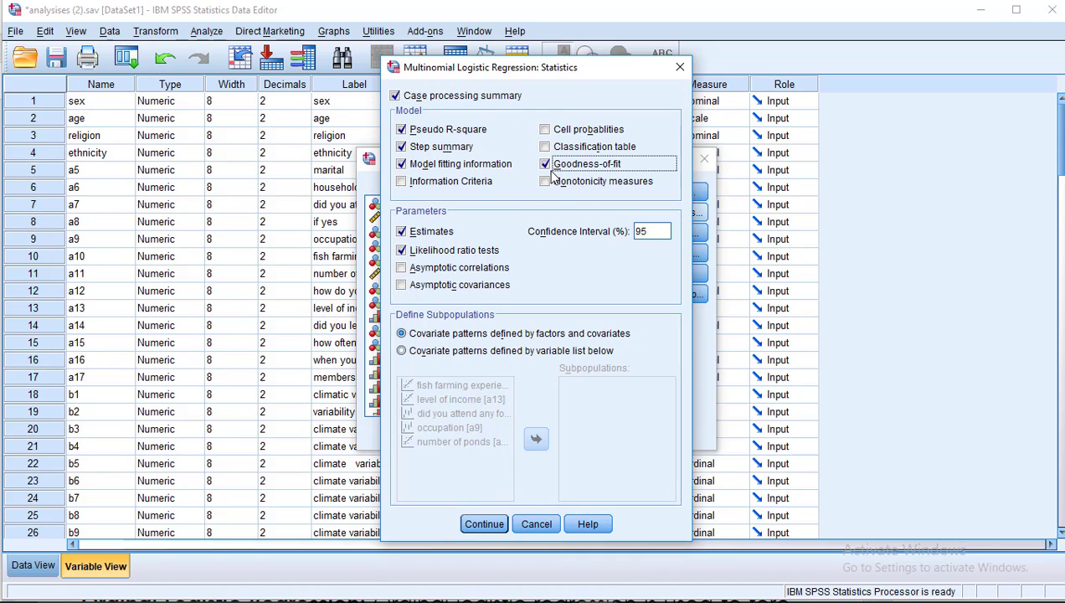
left_click(482, 524)
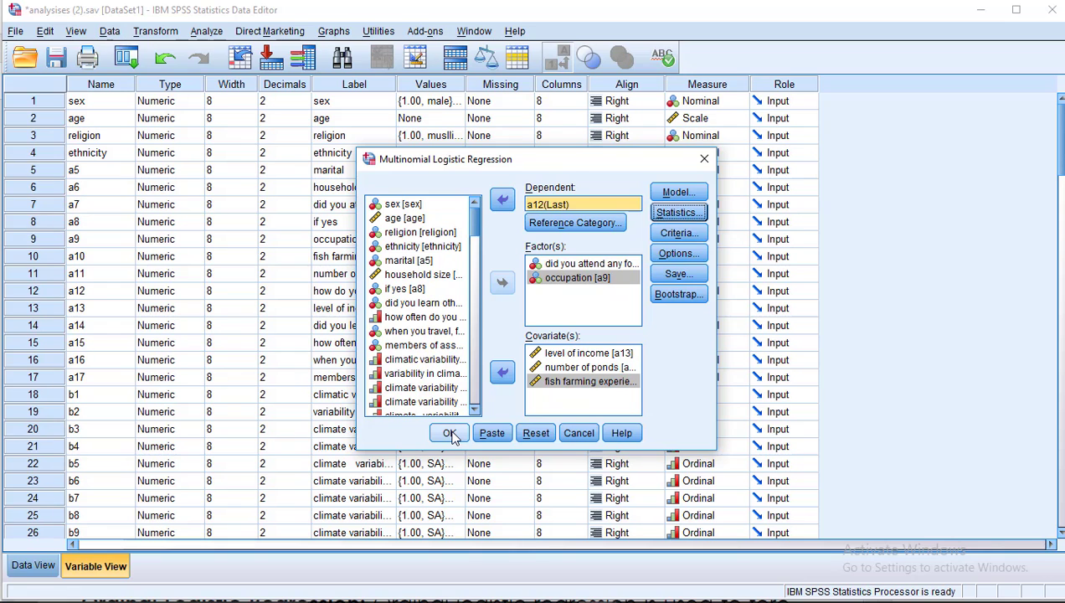
left_click(449, 434)
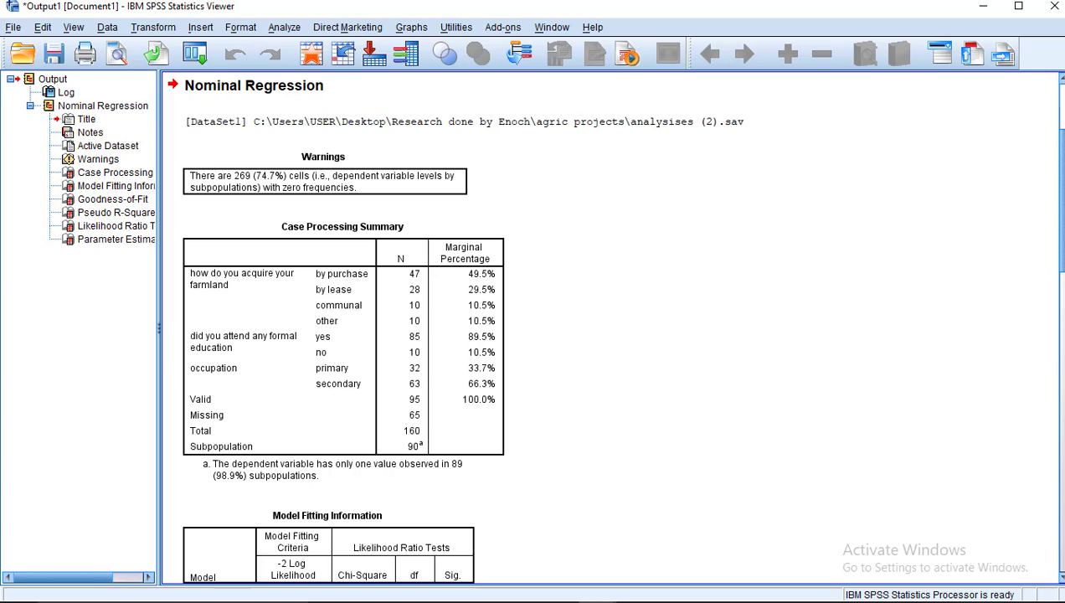
Scroll past Model Fitting, Goodness-of-Fit and Pseudo R-Square down to the Likelihood Ratio Tests.
scroll(1061, 275, "down", 3)
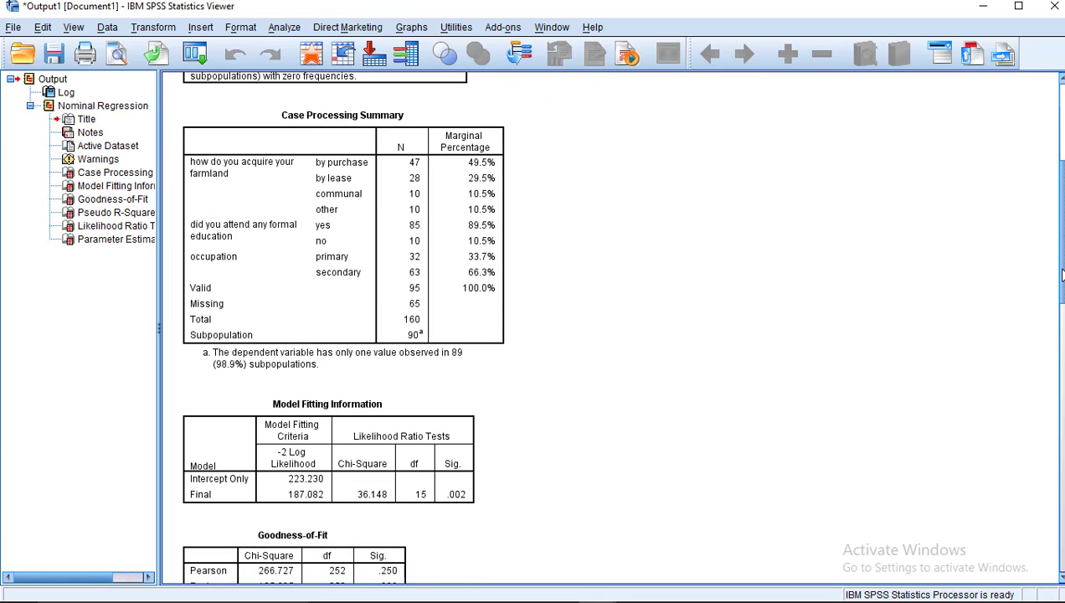
left_click_drag(1061, 275, 1038, 347)
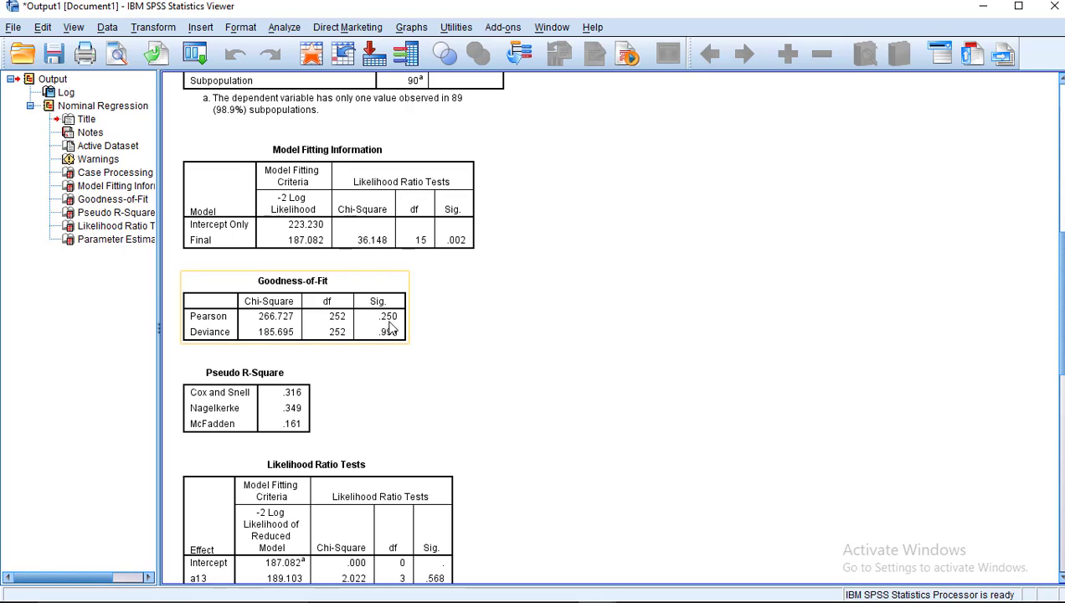
left_click(784, 304)
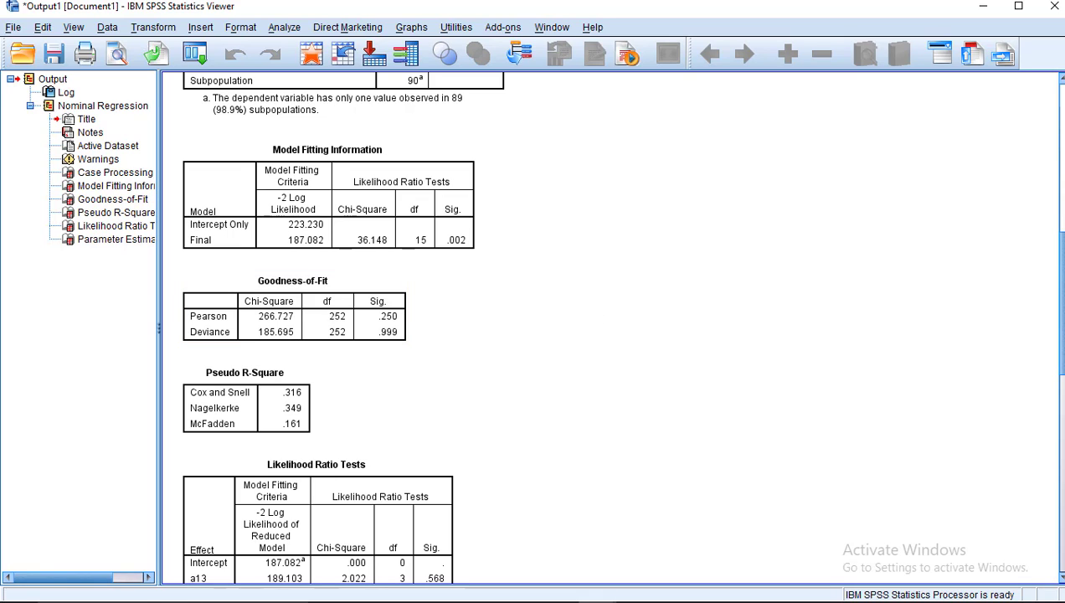
scroll(784, 304, "down", 1)
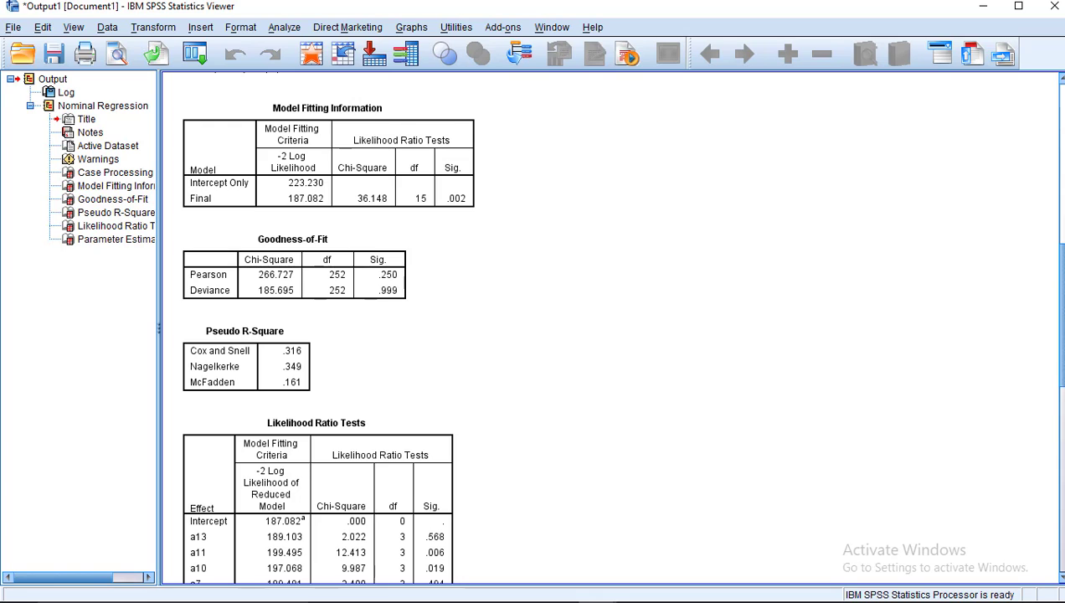
scroll(785, 304, "down", 2)
scroll(619, 328, "down", 3)
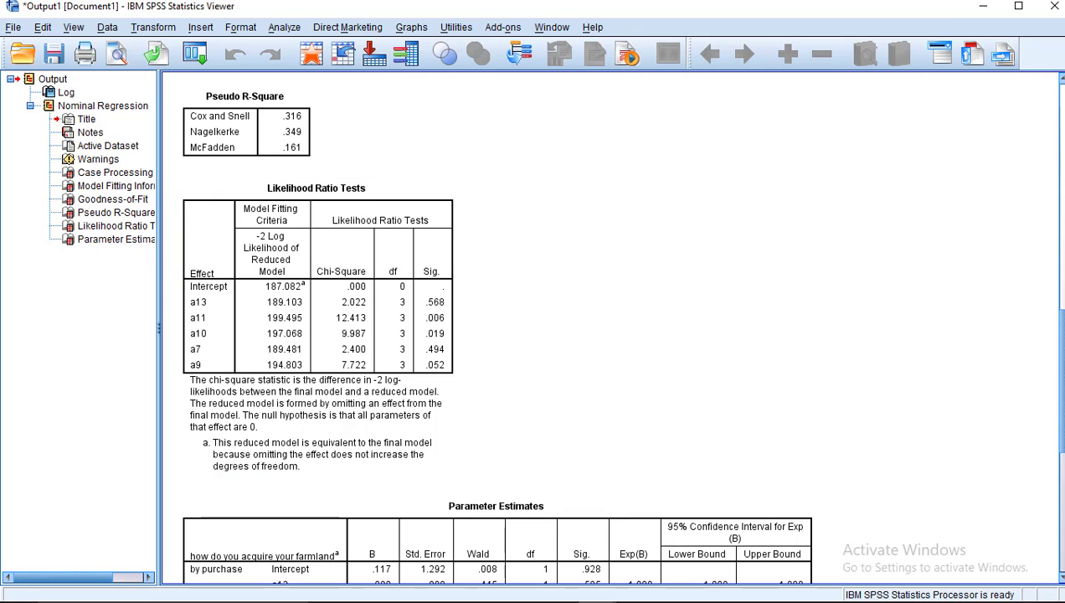
Scroll down to show the whole Parameter Estimates table with reference category other.
scroll(610, 333, "down", 5)
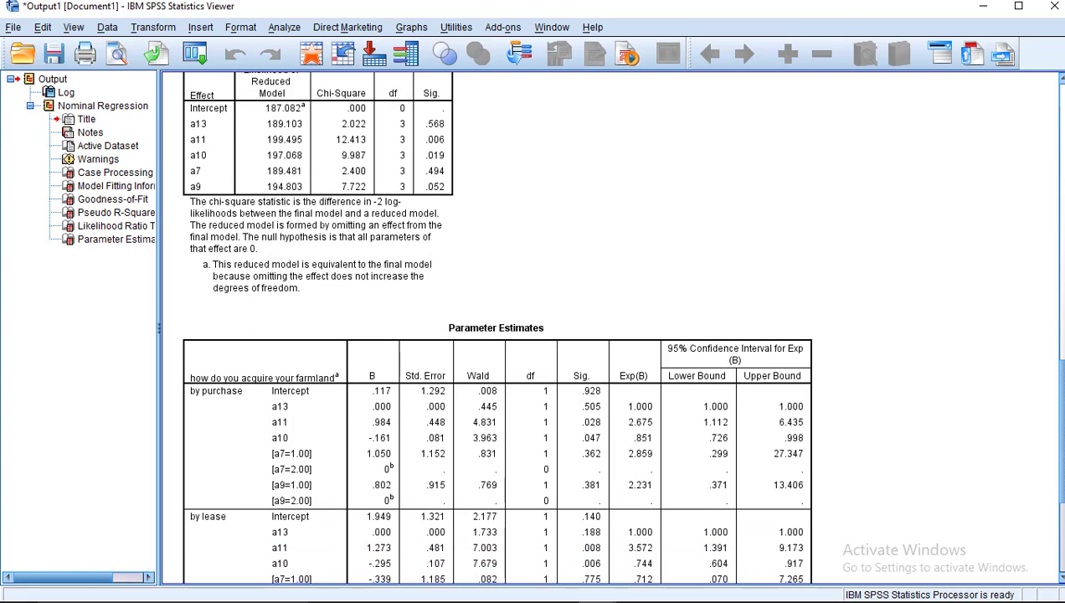
scroll(609, 332, "down", 4)
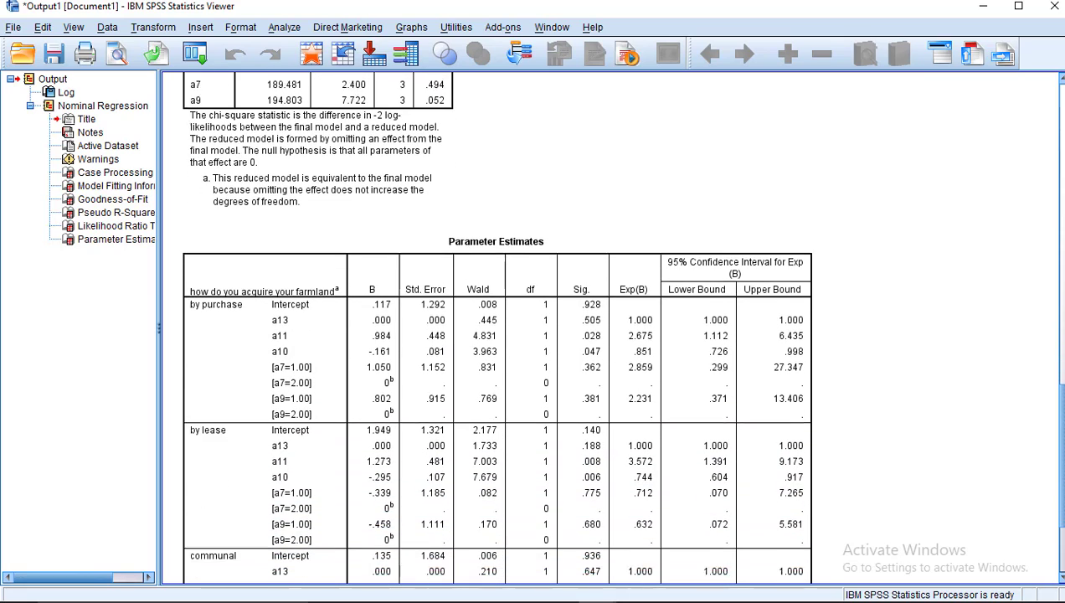
scroll(609, 332, "down", 1)
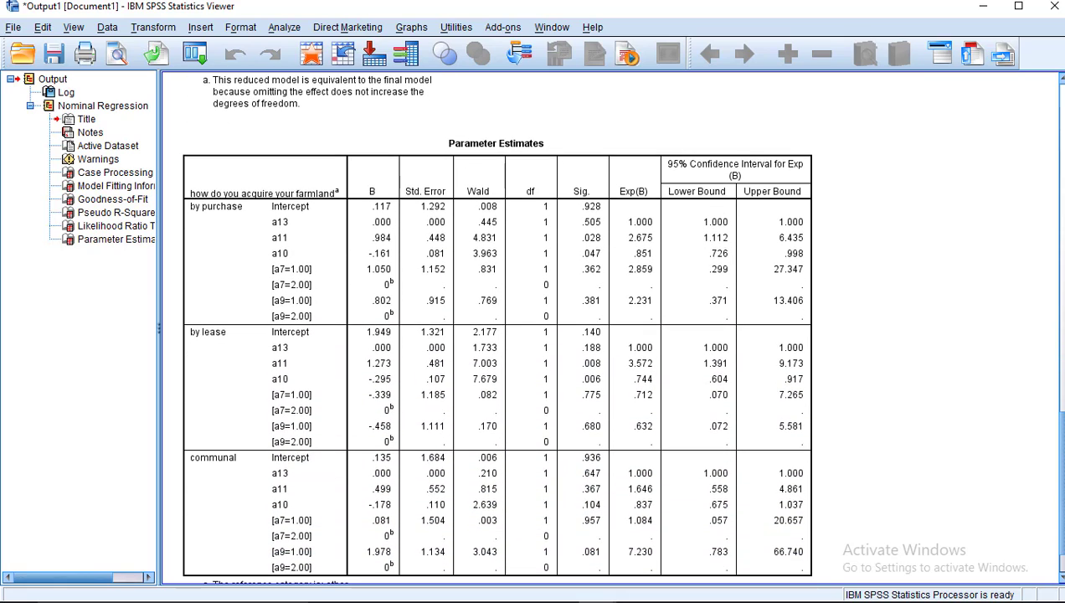
scroll(610, 332, "down", 1)
scroll(498, 335, "down", 1)
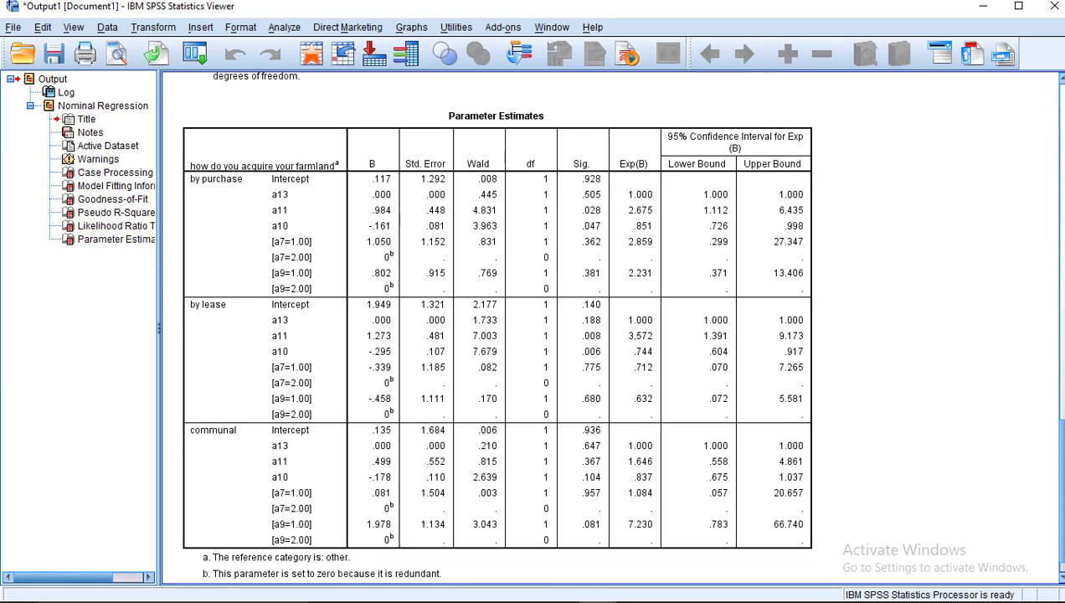